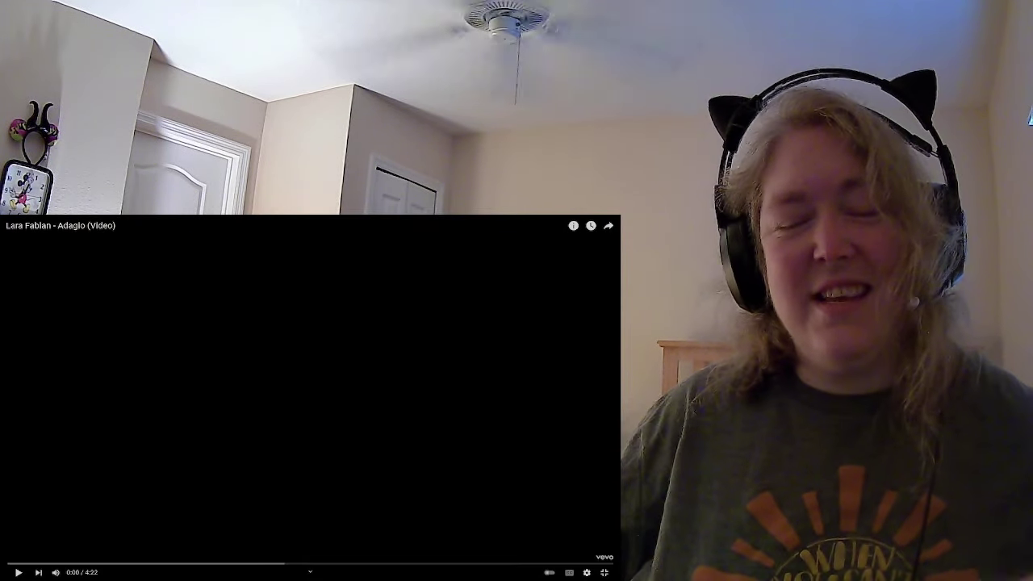
{"action": "key", "text": "space"}
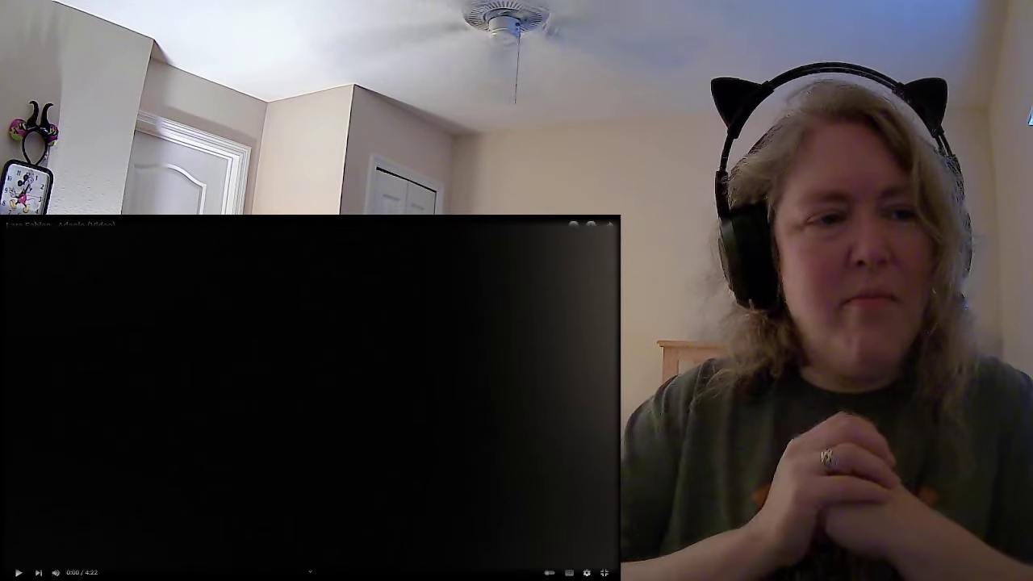
{"action": "key", "text": "space"}
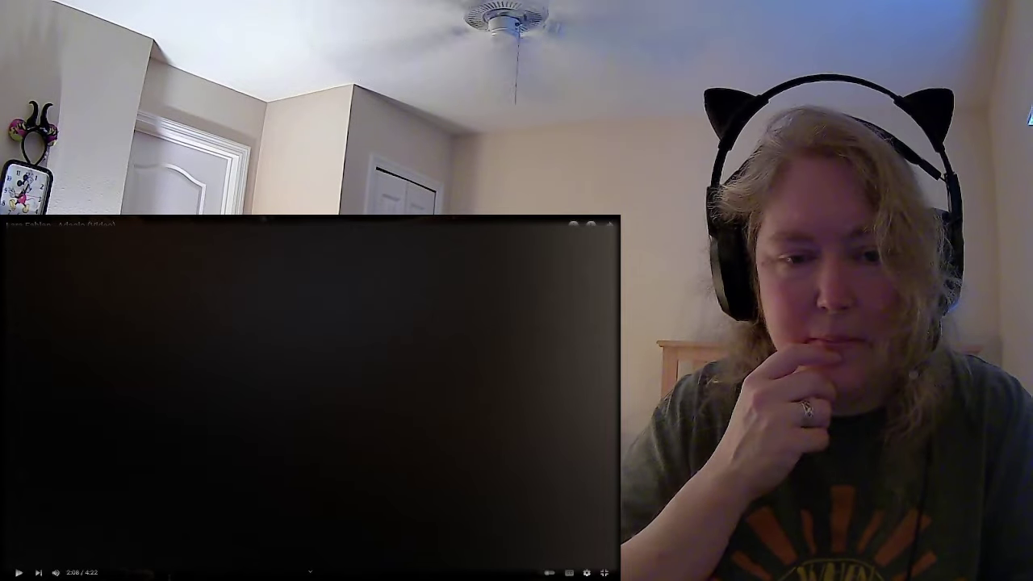
{"action": "key", "text": "space"}
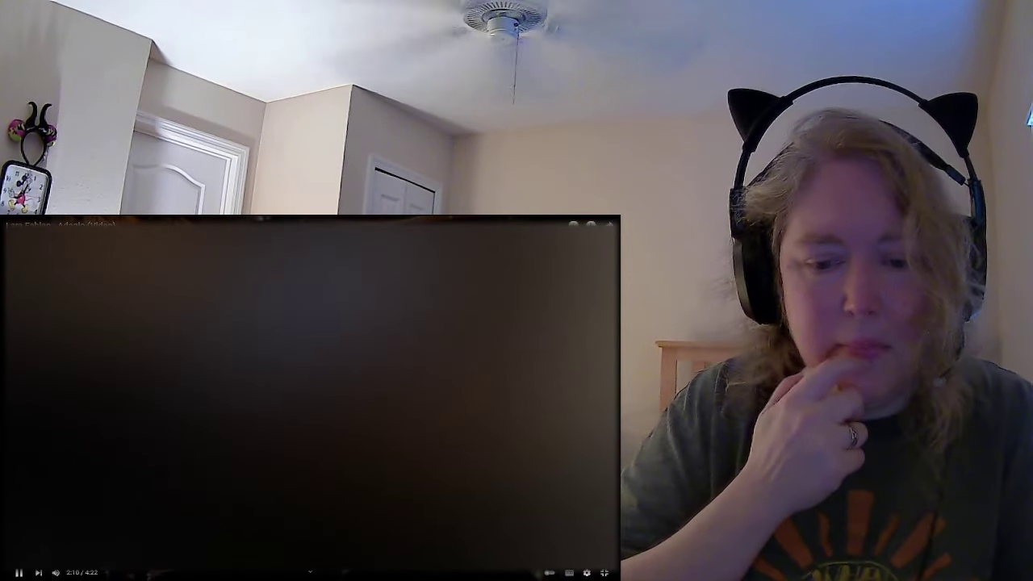